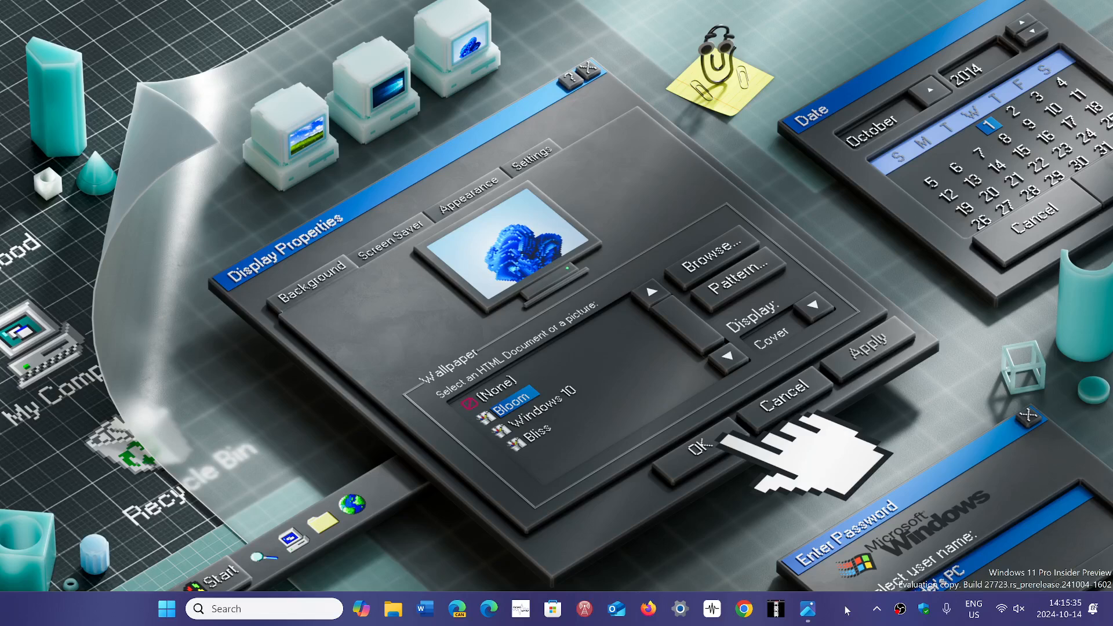
Let the La Presse homepage load in Chrome, then switch to the uBlock Origin screenshot in Photos
left_click(744, 608)
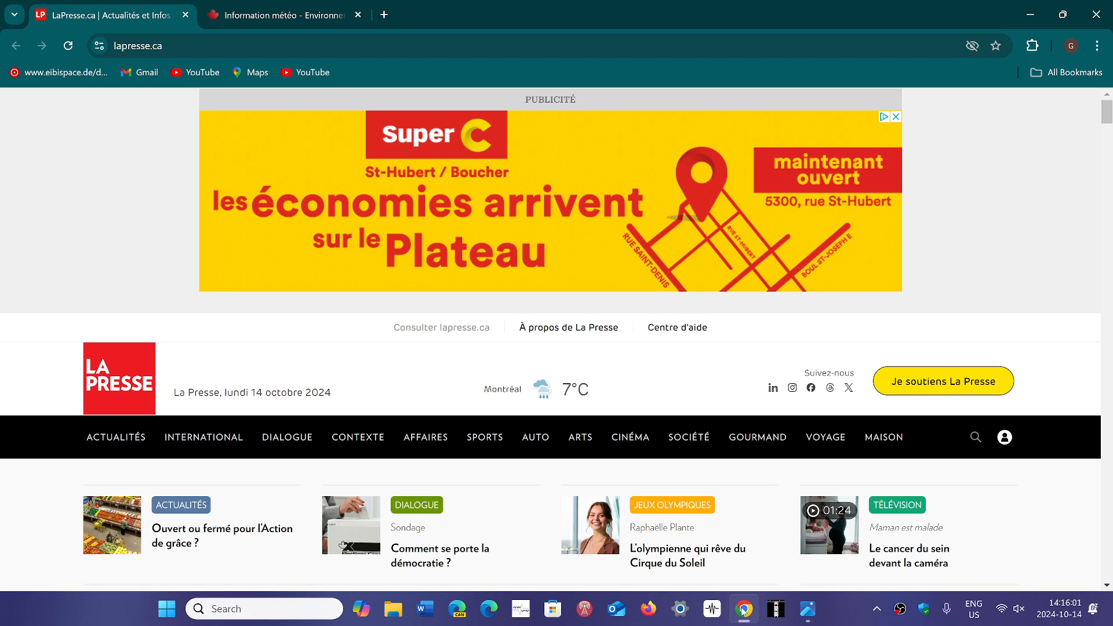
left_click(808, 609)
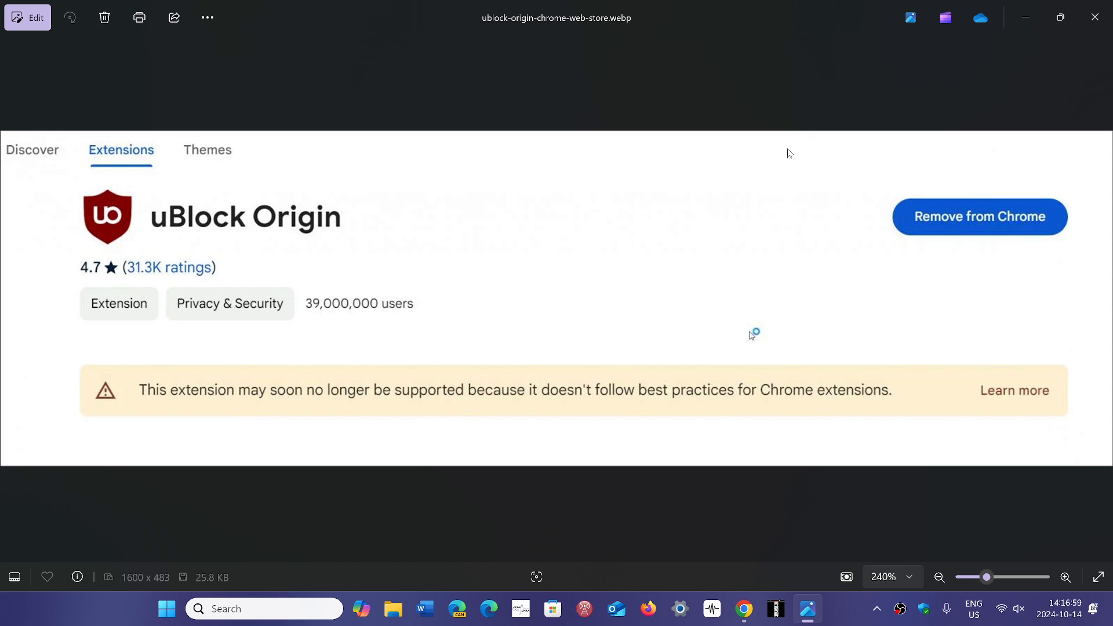
Close the Photos viewer showing the uBlock Origin Web Store warning, returning to La Presse
left_click(1095, 18)
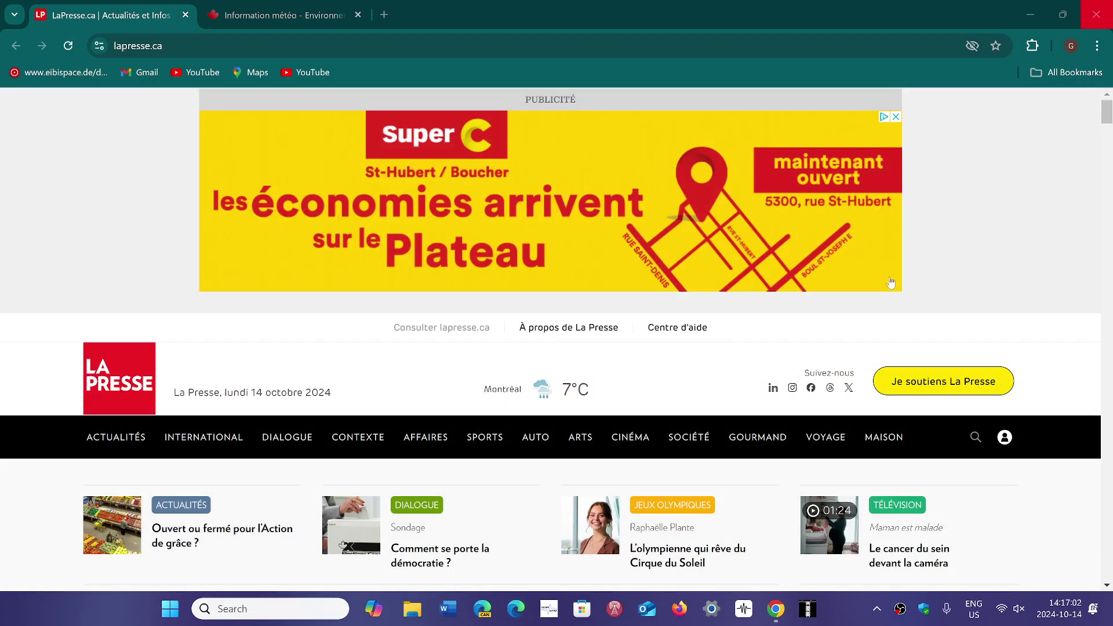
Close the Chrome window so only the desktop wallpaper remains
left_click(1095, 16)
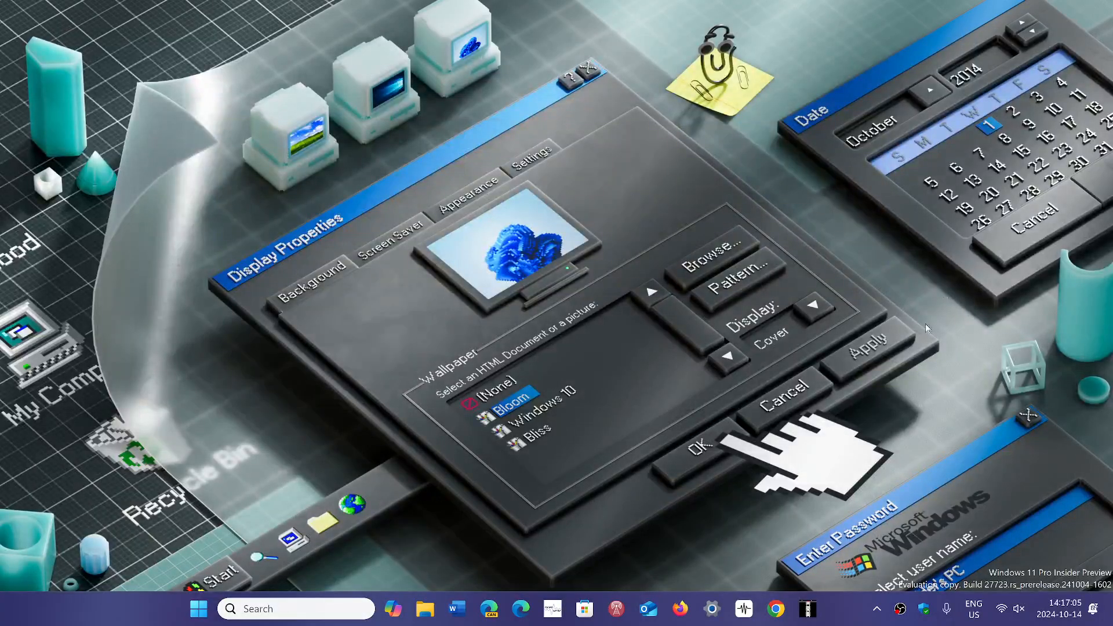